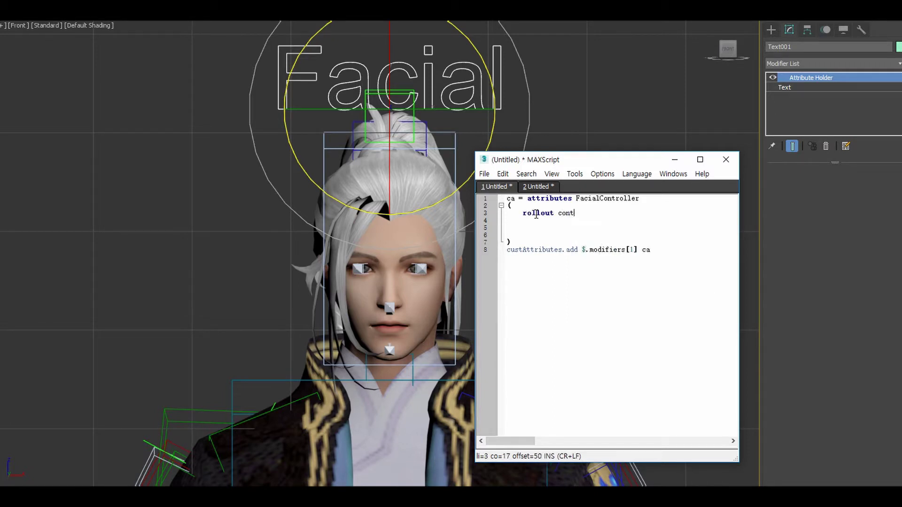
# - Give the cont rollout in the FacialController attributes the title "FacialCont" and an empty bracketed body
pyautogui.write('"FacialCont"')
pyautogui.press('Return')
pyautogui.write('(')
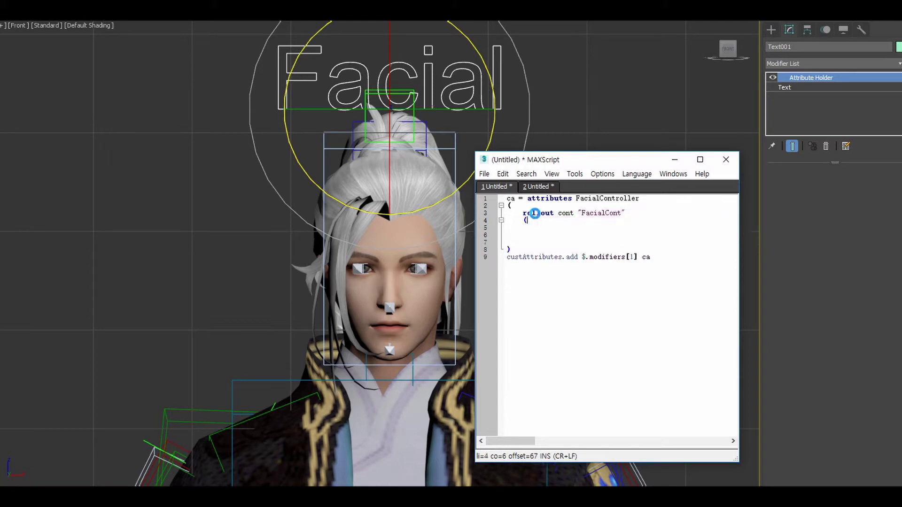
pyautogui.press('Return')
pyautogui.write(')')
pyautogui.click(533, 223)
pyautogui.press('Return')
pyautogui.press('Return')
pyautogui.press('Return')
# - Add a group titled "Eyes" with an empty bracketed body inside the FacialCont rollout
pyautogui.click(538, 226)
pyautogui.write('gro')
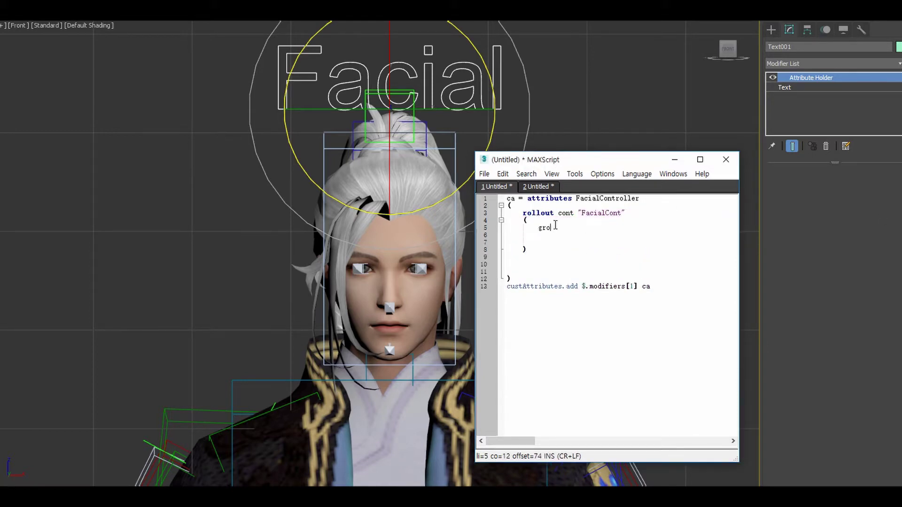
pyautogui.write('up"Eyes"')
pyautogui.press('Return')
pyautogui.write('(')
pyautogui.press('Return')
pyautogui.press('Return')
pyautogui.press('Return')
pyautogui.press('Return')
pyautogui.write(')')
# - Define a spinner sp01 labelled "ClosedEye" inside the Eyes group
pyautogui.press('Up')
pyautogui.press('Up')
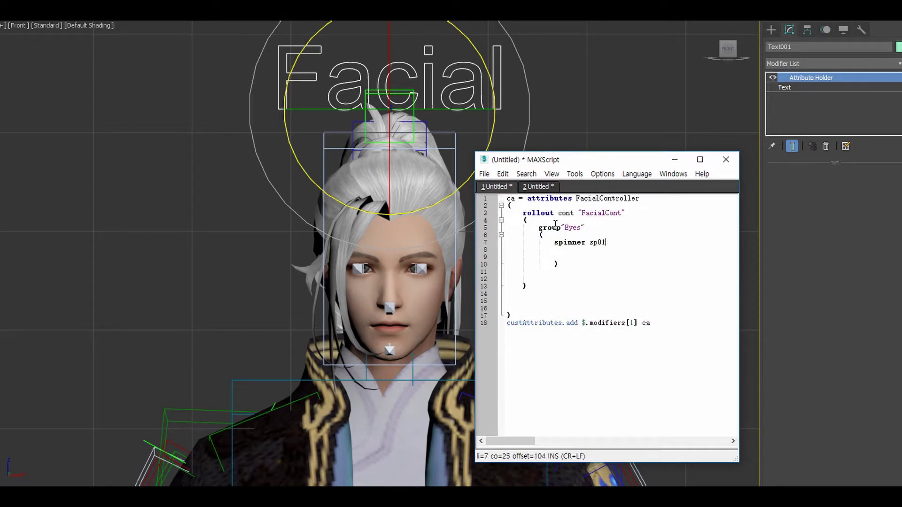
pyautogui.write('"E')
pyautogui.write('losed')
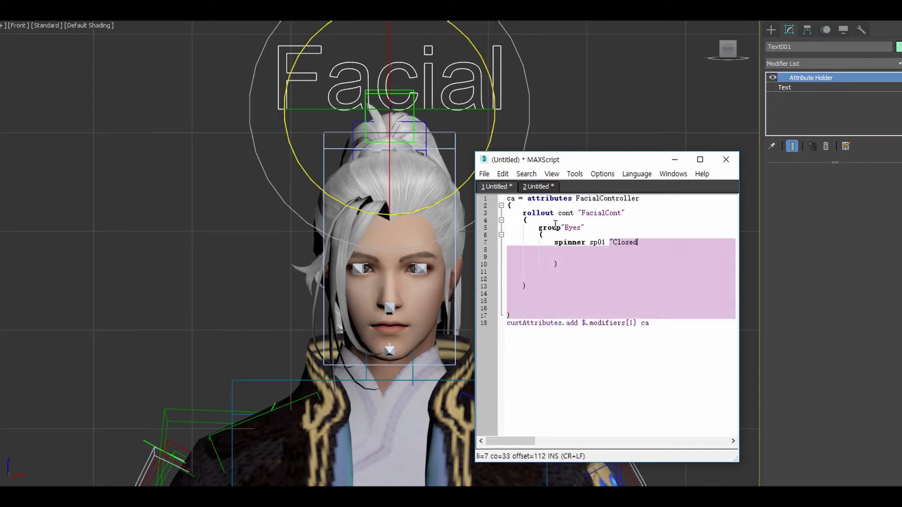
pyautogui.write('Eye"')
# - Make room above the rollout and declare a parameters block named contpara linked to the cont rollout
pyautogui.click(519, 205)
pyautogui.press('Return')
pyautogui.press('Return')
pyautogui.press('Return')
pyautogui.press('Return')
pyautogui.click(531, 215)
pyautogui.press('Return')
pyautogui.write('parameters contpara rollout:')
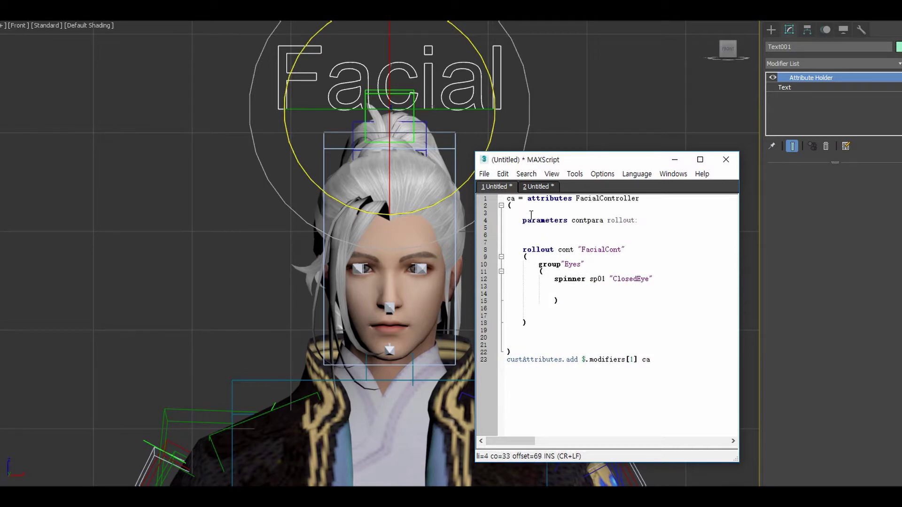
# - Give the contpara block a bracketed body holding a float parameter sp01 tied to the spinner sp01
pyautogui.write('(')
pyautogui.press('Return')
pyautogui.press('Return')
pyautogui.press('Return')
pyautogui.write(')')
pyautogui.press('Up')
pyautogui.press('Up')
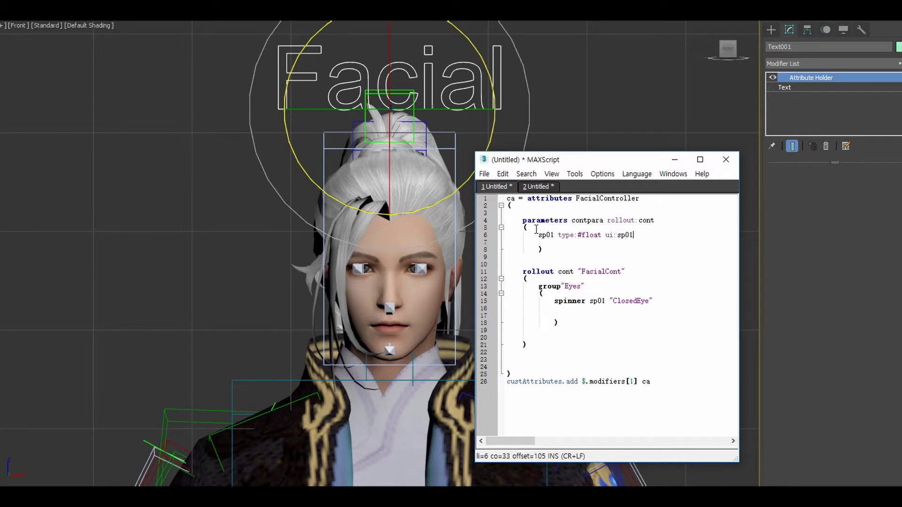
# - Rename the float parameter to para01 and evaluate the script on the Facial text
pyautogui.click(547, 237)
pyautogui.press('BackSpace')
pyautogui.press('BackSpace')
pyautogui.write('pa')
pyautogui.click(647, 324)
pyautogui.hotkey('ctrl', 'e')
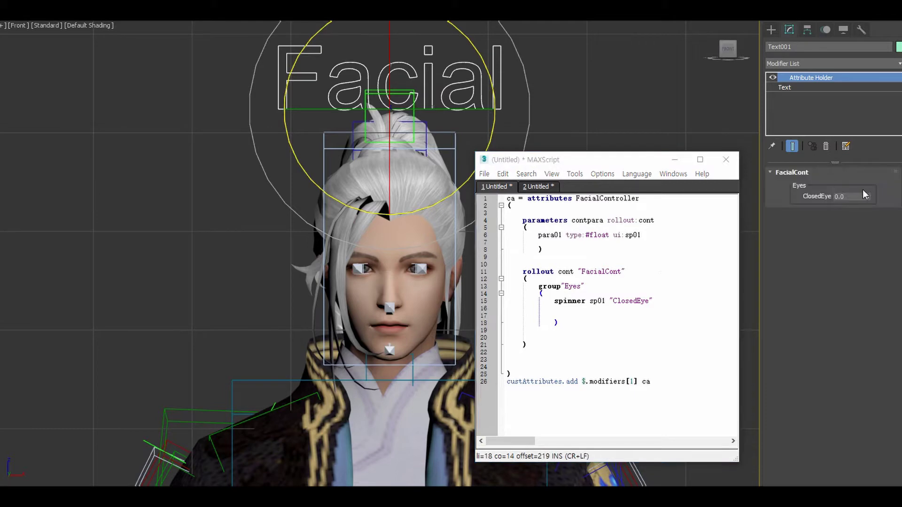
# - Set up parameter wiring between the Facial text and the head mesh, and expand the head's modified object branch
pyautogui.click(412, 294)
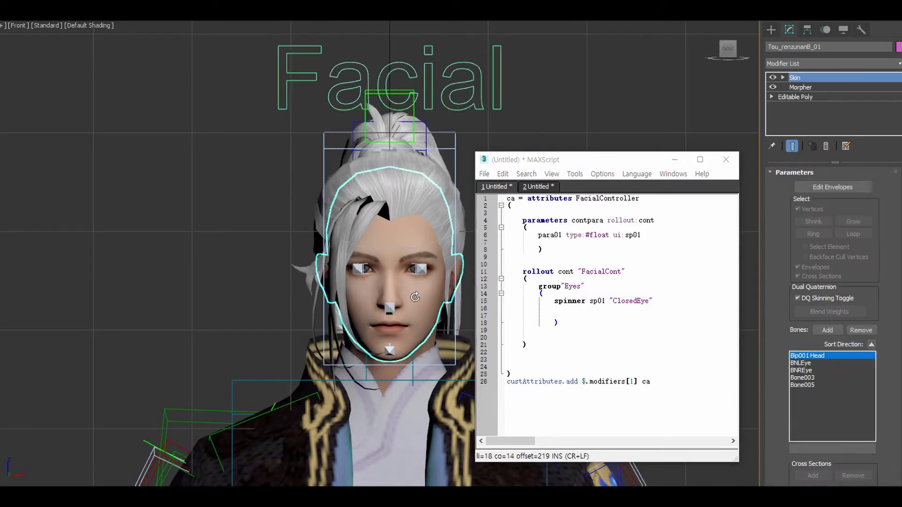
pyautogui.hotkey('alt', '5')
pyautogui.click(368, 182)
pyautogui.moveTo(468, 166); pyautogui.dragTo(108, 76)
pyautogui.click(282, 92)
pyautogui.click(112, 226)
pyautogui.click(412, 247)
pyautogui.click(230, 96)
pyautogui.click(206, 119)
pyautogui.click(215, 128)
pyautogui.click(215, 164)
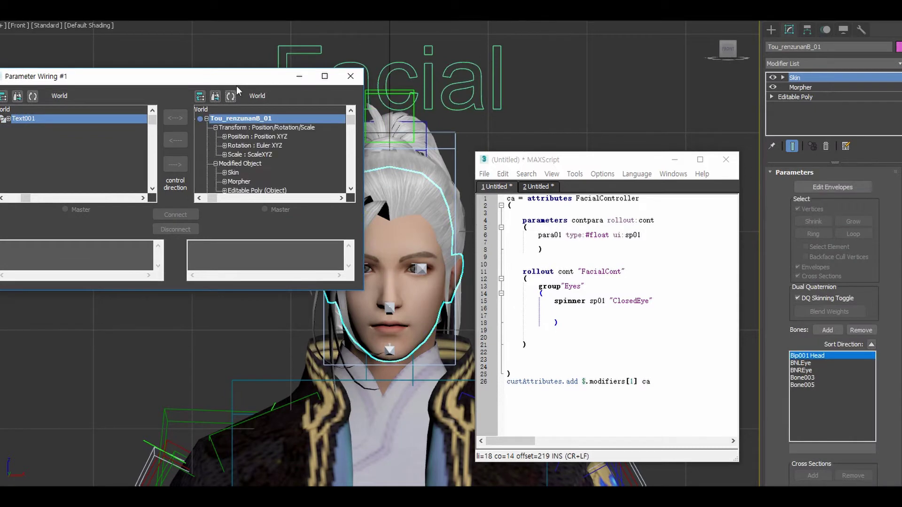
# - Choose the head's [1] EyesBlink Morpher channel as the wiring target
pyautogui.moveTo(226, 76); pyautogui.dragTo(296, 100)
pyautogui.click(295, 205)
pyautogui.scroll(-1, 296, 208)
pyautogui.click(337, 177)
# - Wire the text's FacialController para01 one-way to the EyesBlink channel and connect it
pyautogui.click(78, 141)
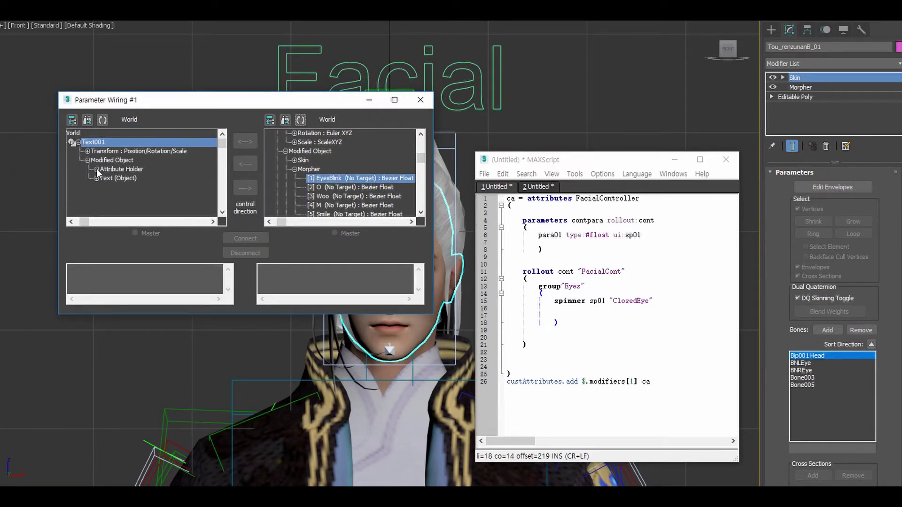
pyautogui.click(97, 169)
pyautogui.click(105, 178)
pyautogui.click(125, 188)
pyautogui.doubleClick(550, 234)
pyautogui.click(244, 188)
pyautogui.click(245, 239)
pyautogui.moveTo(263, 100); pyautogui.dragTo(165, 143)
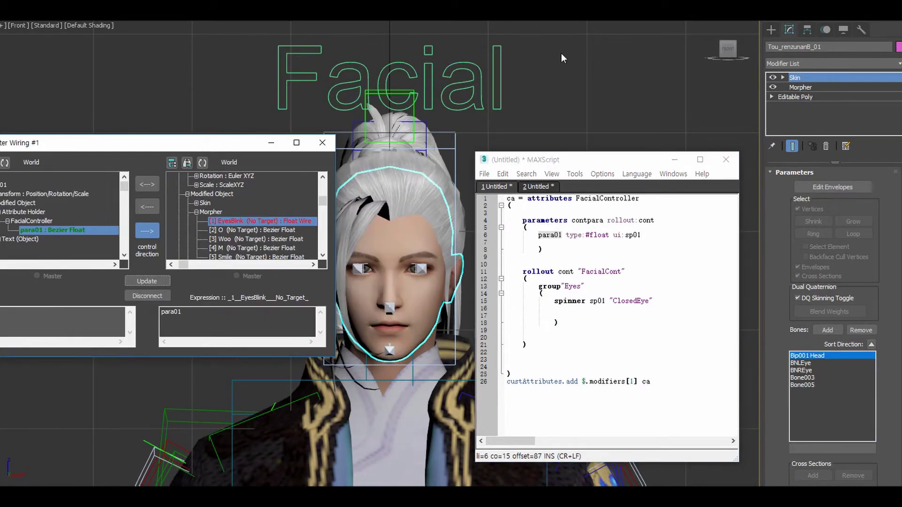
pyautogui.click(500, 102)
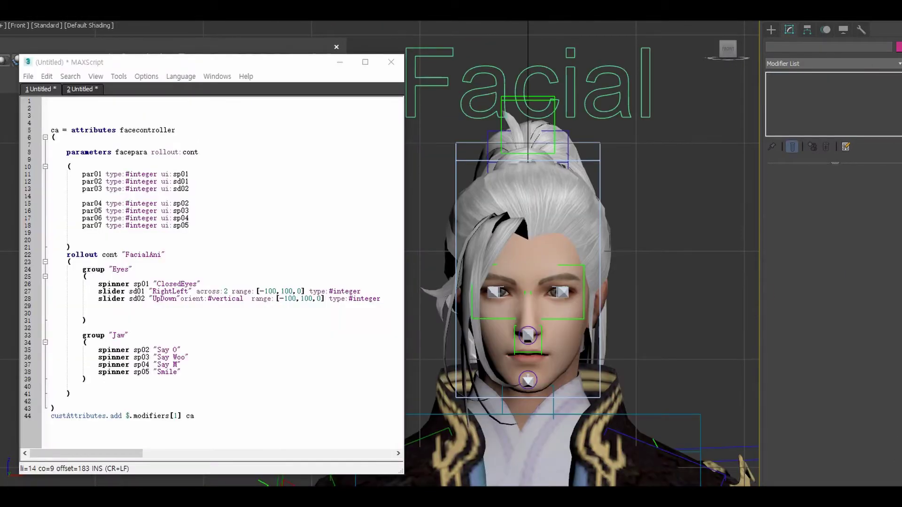
# - Select the Facial text above the head to access its FacialAni controls
pyautogui.scroll(2, 654, 254)
pyautogui.moveTo(593, 346); pyautogui.dragTo(629, 370, button='middle')
pyautogui.scroll(-2, 622, 343)
pyautogui.scroll(2, 615, 312)
pyautogui.moveTo(615, 313)
pyautogui.mouseDown(button='middle')
pyautogui.moveTo(619, 286)
pyautogui.moveTo(621, 296)
pyautogui.mouseUp(button='middle')
pyautogui.moveTo(700, 157); pyautogui.dragTo(655, 33)
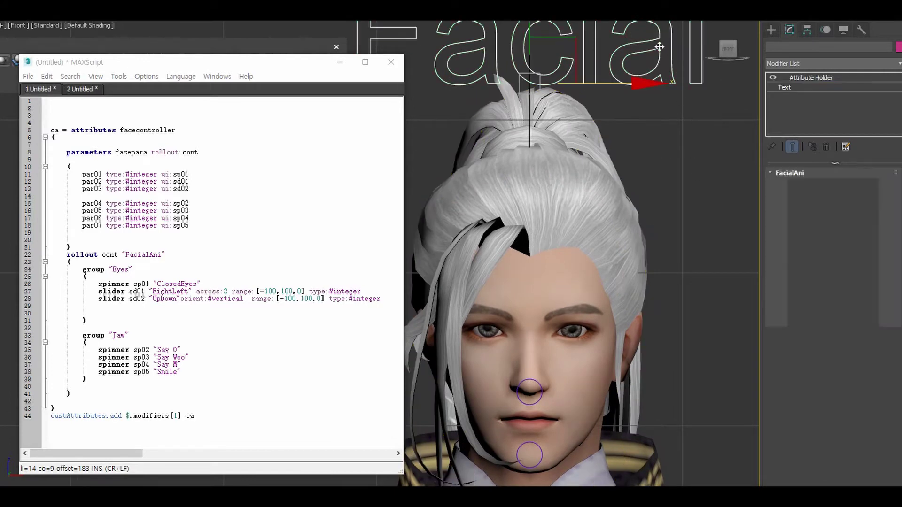
pyautogui.scroll(-2, 681, 146)
pyautogui.moveTo(688, 188); pyautogui.dragTo(686, 197, button='middle')
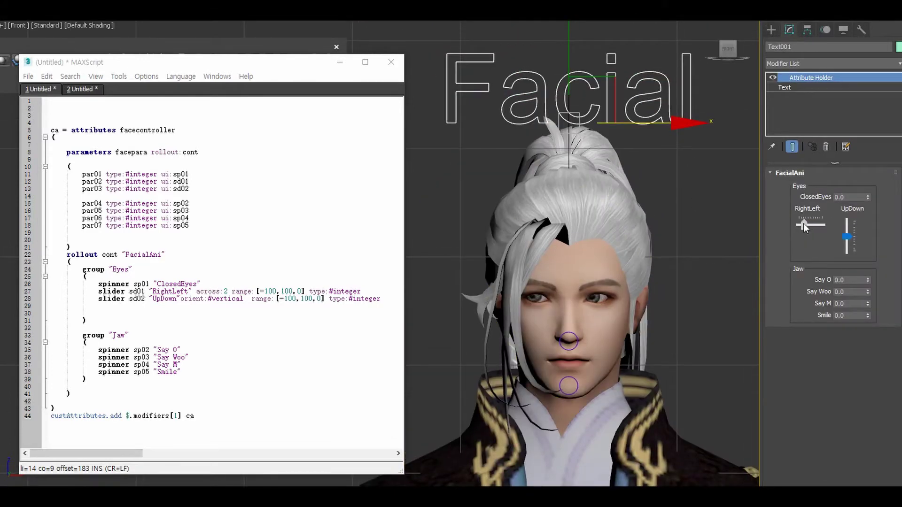
# - Test the UpDown eye slider and the jaw spinners in the FacialAni rollout, and reset the jaw spinners to 0
pyautogui.moveTo(847, 235)
pyautogui.mouseDown()
pyautogui.moveTo(852, 243)
pyautogui.moveTo(852, 231)
pyautogui.mouseUp()
pyautogui.moveTo(869, 73); pyautogui.dragTo(746, 456)
pyautogui.moveTo(868, 281); pyautogui.dragTo(810, 147)
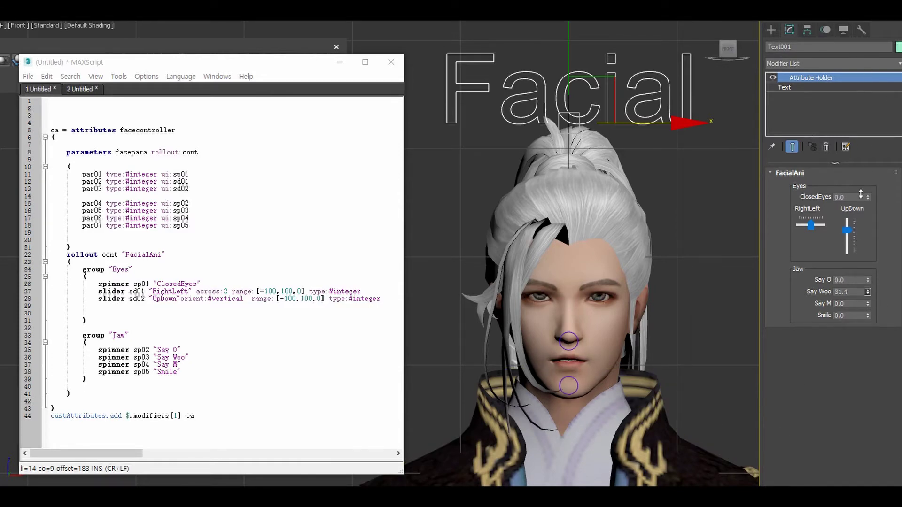
pyautogui.rightClick(854, 418)
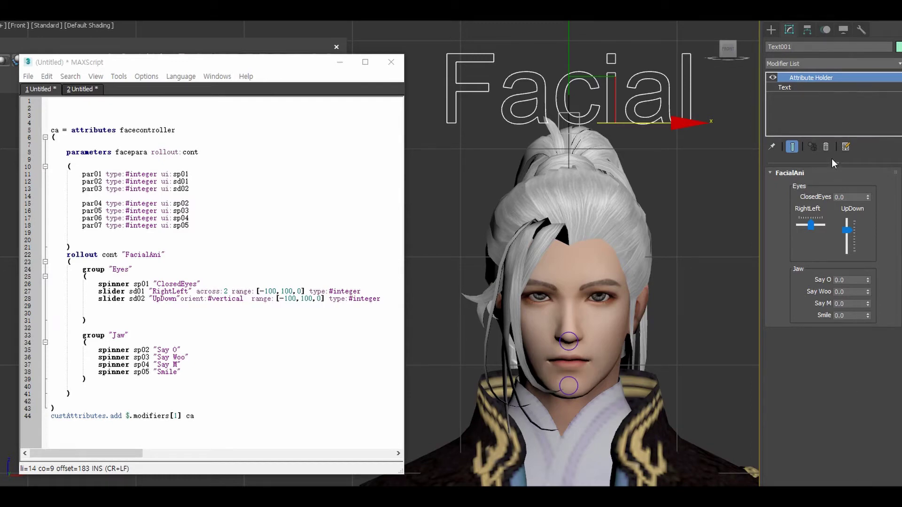
pyautogui.rightClick(867, 315)
# - Try moving the nose and chin circle controls on the face, and undo each move
pyautogui.click(578, 341)
pyautogui.moveTo(607, 295); pyautogui.dragTo(610, 280)
pyautogui.hotkey('ctrl', 'z')
pyautogui.click(577, 385)
pyautogui.moveTo(610, 341)
pyautogui.mouseDown()
pyautogui.moveTo(615, 350)
pyautogui.moveTo(611, 340)
pyautogui.mouseUp()
pyautogui.hotkey('ctrl', 'z')
# - Highlight the whole facecontroller attribute script and bring up the parameter wiring dialog
pyautogui.click(207, 350)
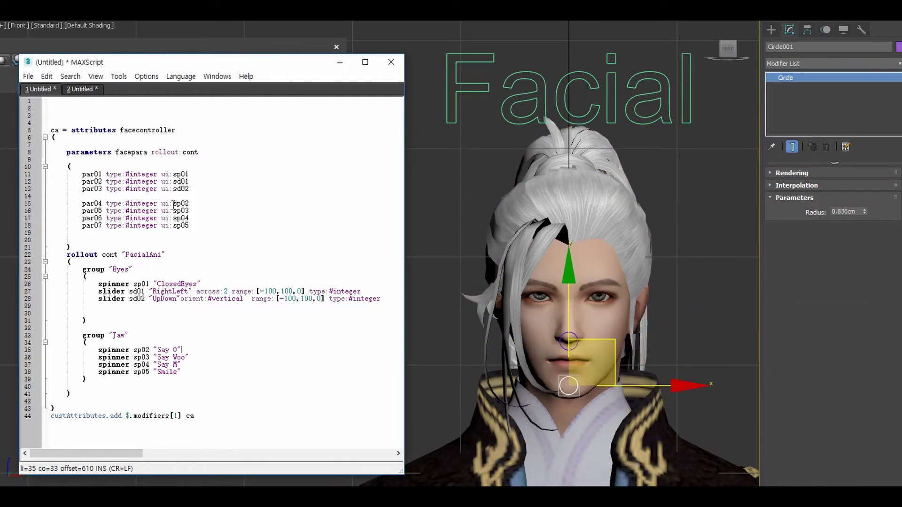
pyautogui.moveTo(52, 130); pyautogui.dragTo(212, 432)
pyautogui.click(254, 413)
pyautogui.hotkey('alt', '5')
pyautogui.moveTo(669, 92); pyautogui.dragTo(674, 46)
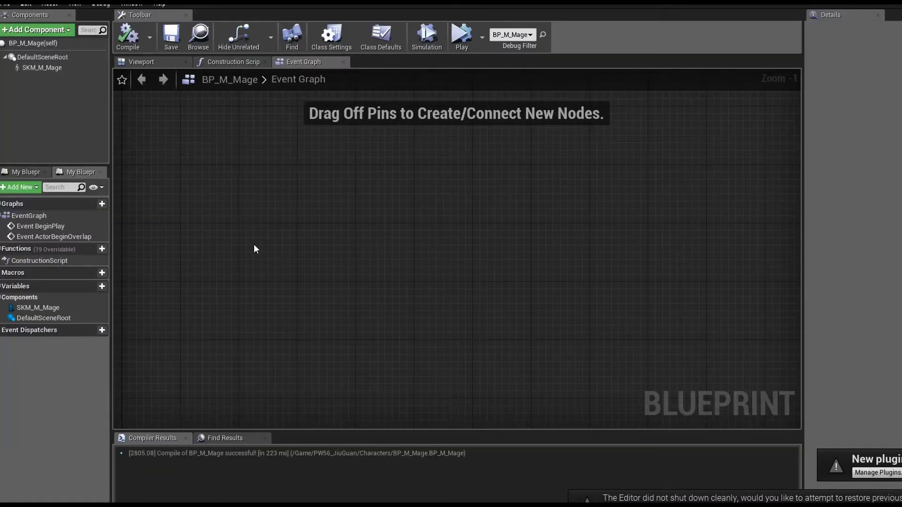
# - Switch to the BP_M_Mage Blueprint in Unreal Editor and create an instance-editable Name variable called Eyes
pyautogui.click(102, 286)
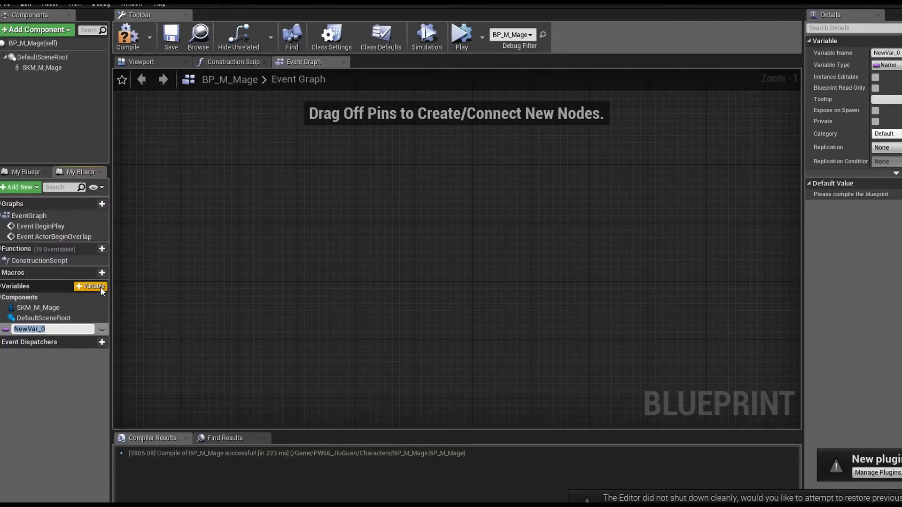
pyautogui.write('Eyes')
pyautogui.press('Return')
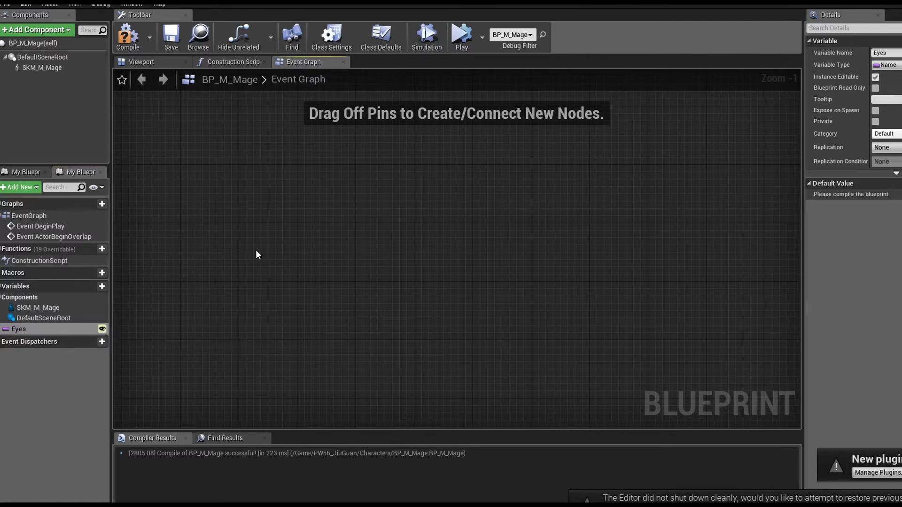
# - Add a Set Morph Target node for SKM_M_Mage to the event graph
pyautogui.rightClick(256, 254)
pyautogui.write('morph')
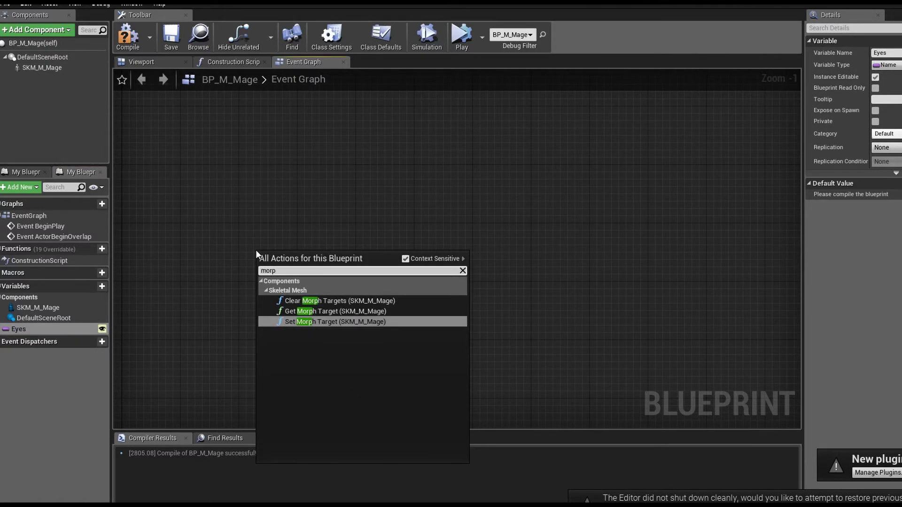
pyautogui.click(355, 322)
pyautogui.moveTo(292, 254); pyautogui.dragTo(254, 228, button='right')
# - Add a custom event named OpenCloseEyes and connect its execution output to Set Morph Target
pyautogui.rightClick(254, 227)
pyautogui.write('custo')
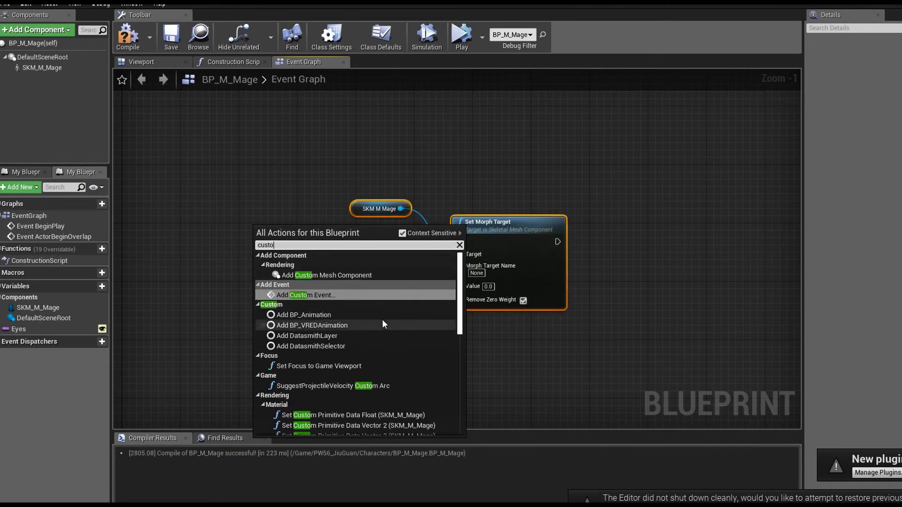
pyautogui.press('Return')
pyautogui.write('O')
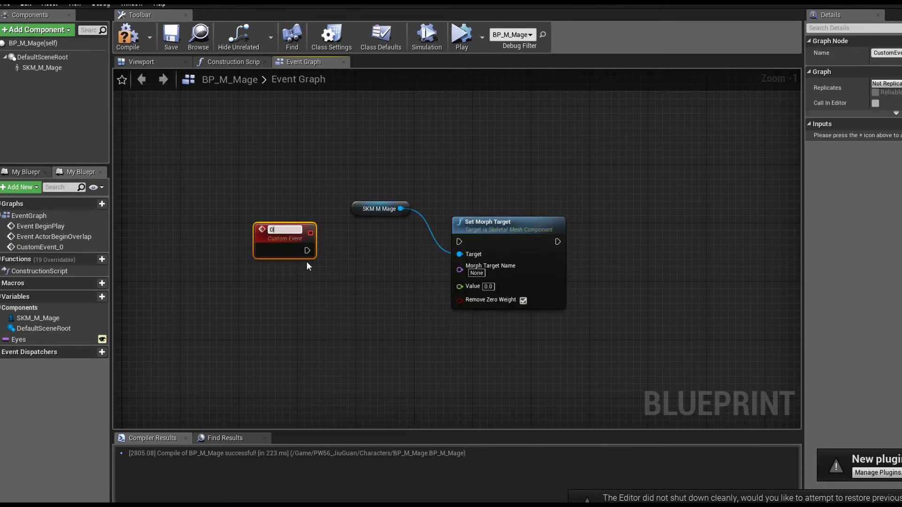
pyautogui.write('penCloseEyes')
pyautogui.press('Return')
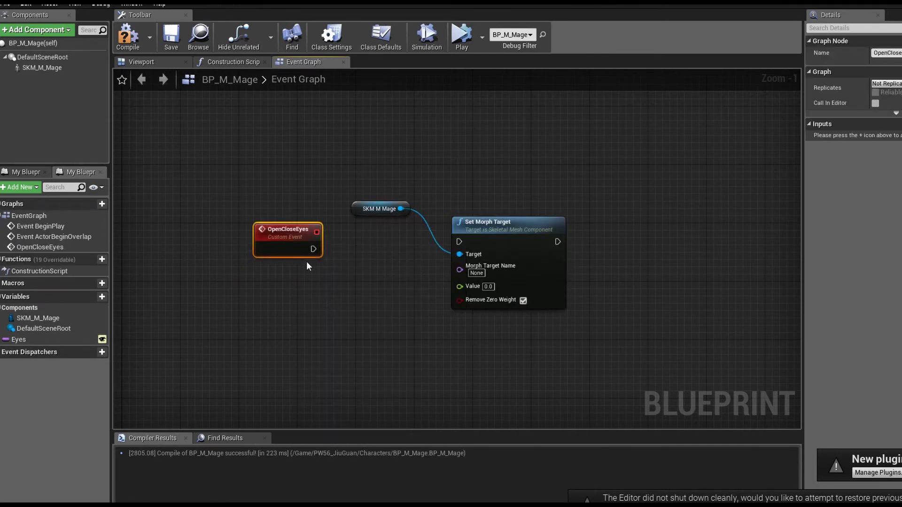
pyautogui.moveTo(313, 249); pyautogui.dragTo(459, 242)
# - Feed the Eyes variable into Morph Target Name and set its default value to EyesBlink, compiling the Blueprint
pyautogui.moveTo(29, 339); pyautogui.dragTo(459, 266)
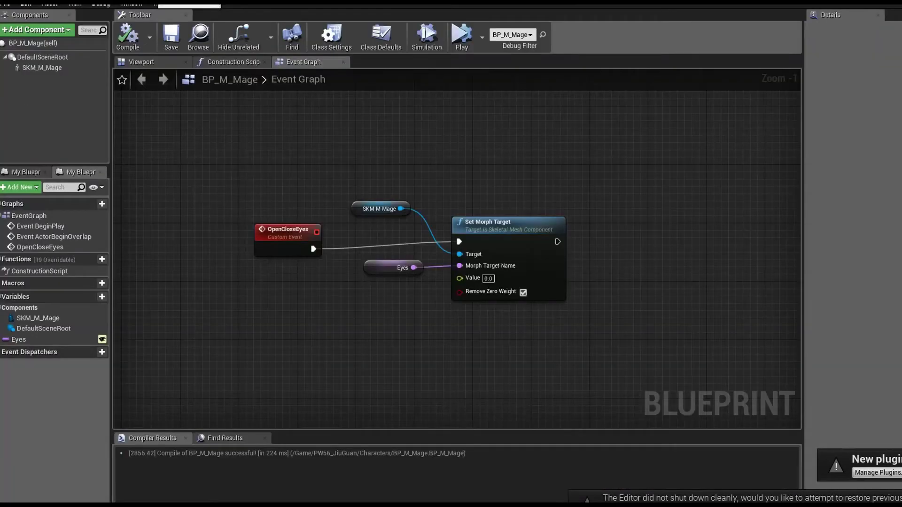
pyautogui.click(393, 268)
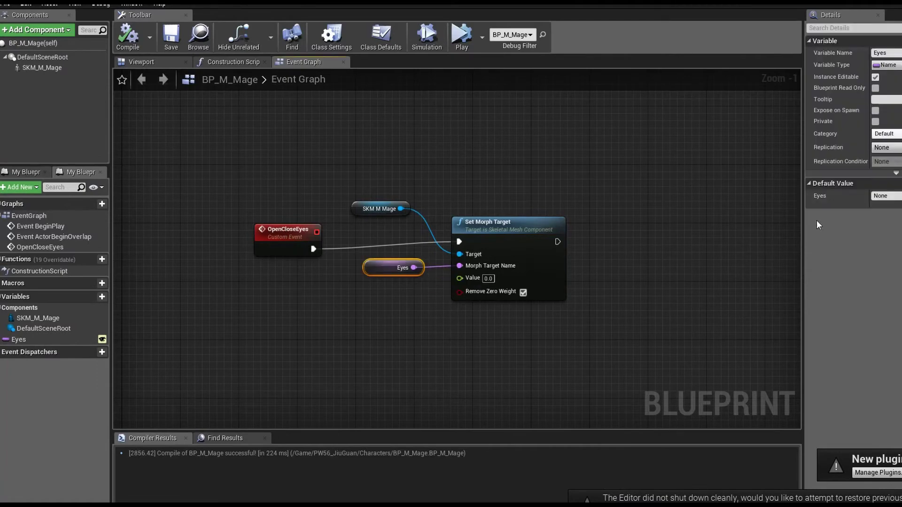
pyautogui.rightClick(875, 197)
pyautogui.click(896, 257)
pyautogui.click(374, 267)
pyautogui.click(128, 37)
# - Align the OpenCloseEyes event and move the Set Morph Target, SKM M Mage and Eyes nodes away from it to free space between them
pyautogui.moveTo(294, 230); pyautogui.dragTo(287, 223)
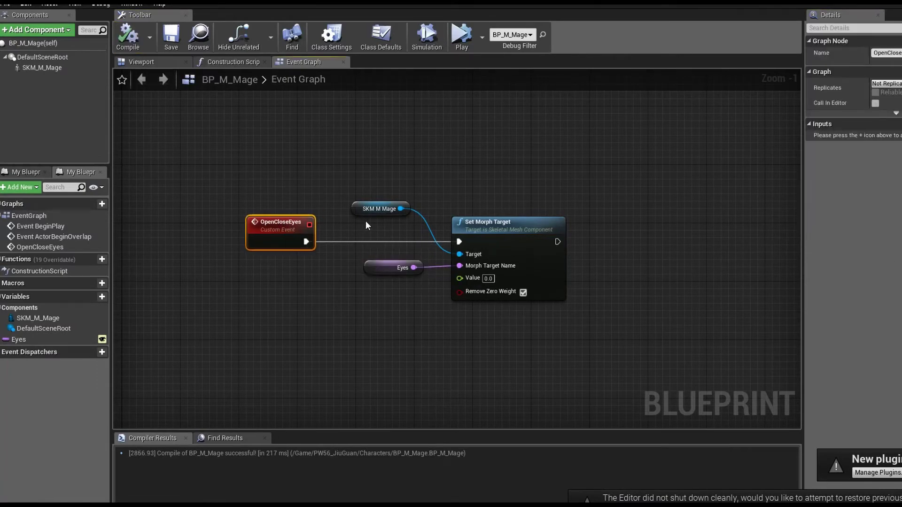
pyautogui.moveTo(488, 222); pyautogui.dragTo(613, 222)
pyautogui.moveTo(393, 208); pyautogui.dragTo(515, 208)
pyautogui.moveTo(382, 275); pyautogui.dragTo(491, 275)
# - Add a timeline node driven by the OpenCloseEyes event
pyautogui.moveTo(306, 242); pyautogui.dragTo(362, 246)
pyautogui.write('timel')
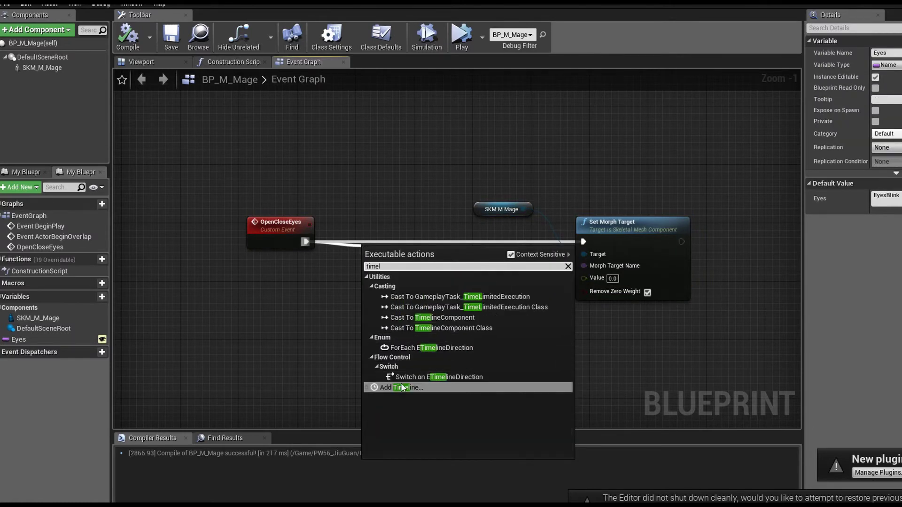
pyautogui.press('Return')
# - Open Timeline_0, add a float track and set the timeline length to 1
pyautogui.doubleClick(422, 228)
pyautogui.click(126, 90)
pyautogui.click(282, 90)
pyautogui.write('1')
pyautogui.press('Return')
# - Place four keys on the float track's curve between about 0.1 and 0.6 seconds
pyautogui.rightClick(261, 183)
pyautogui.click(300, 194)
pyautogui.keyDown('shift'); pyautogui.click(321, 155); pyautogui.keyUp('shift')
pyautogui.keyDown('shift'); pyautogui.click(386, 161); pyautogui.keyUp('shift')
pyautogui.rightClick(365, 181)
pyautogui.click(390, 191)
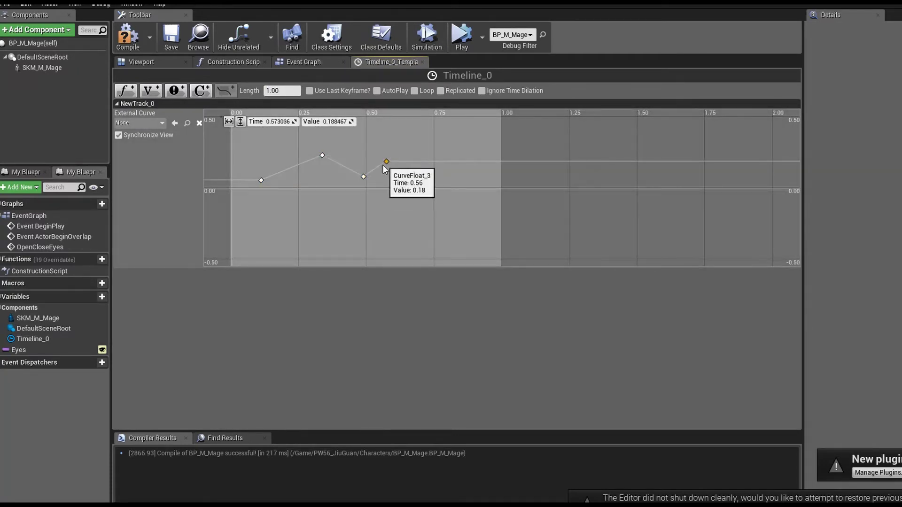
# - Set the last key's value to 0 and the two middle keys' values to 1, and undo the mistaken time change
pyautogui.click(334, 121)
pyautogui.write('0')
pyautogui.press('Return')
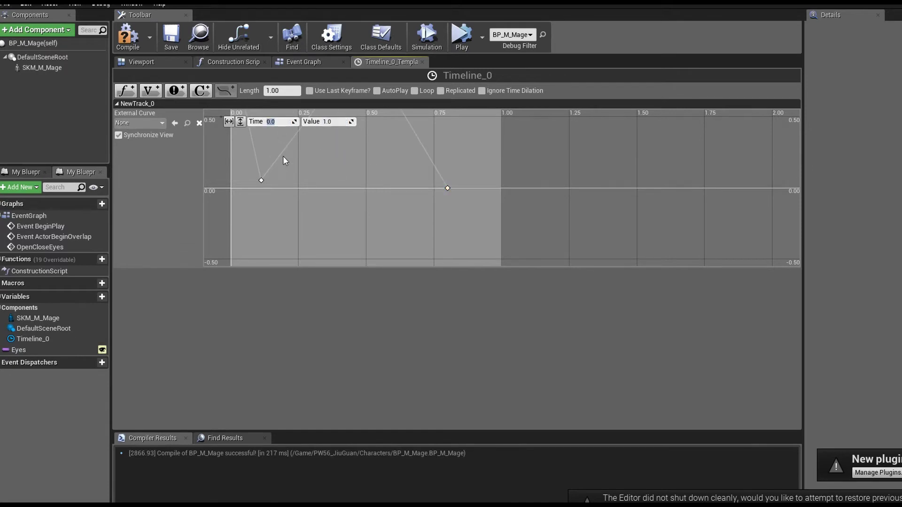
pyautogui.click(315, 162)
pyautogui.hotkey('ctrl', 'z')
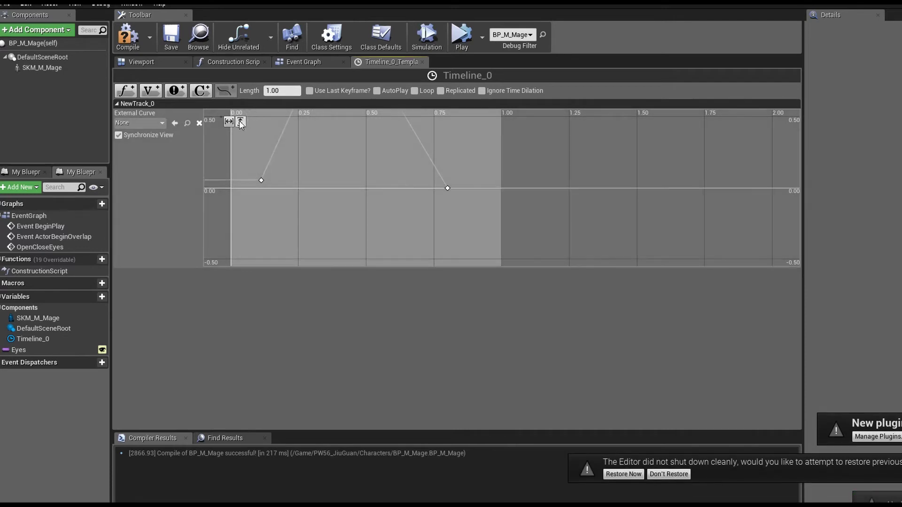
# - Fit the curve in view and set the first key to time 0 and value 0
pyautogui.click(239, 122)
pyautogui.click(229, 121)
pyautogui.click(231, 251)
pyautogui.click(270, 121)
pyautogui.write('0')
pyautogui.press('Return')
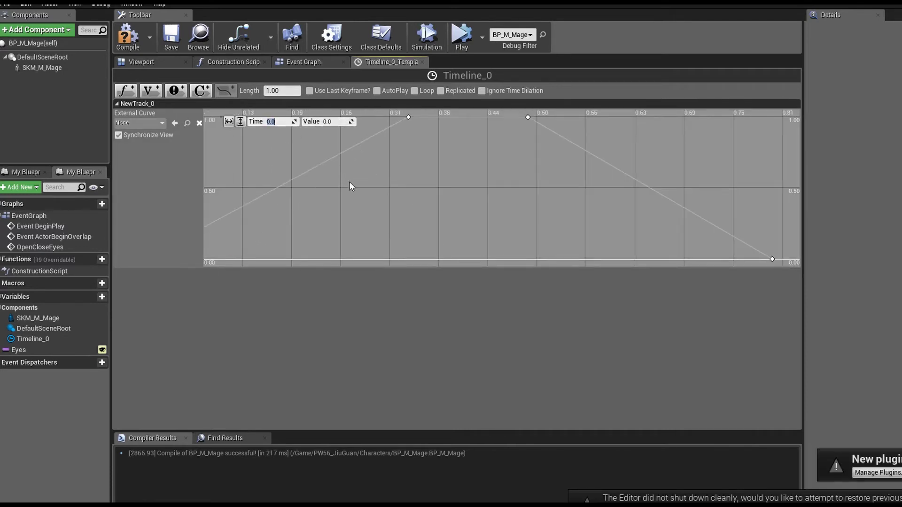
# - Lower the third key to a value of about 0.8 and shift the last key to about 0.7 seconds at value 0
pyautogui.click(240, 121)
pyautogui.click(229, 121)
pyautogui.scroll(-5, 345, 193)
pyautogui.moveTo(540, 177); pyautogui.dragTo(282, 171, button='right')
pyautogui.scroll(-3, 282, 171)
pyautogui.moveTo(548, 152); pyautogui.dragTo(549, 165)
pyautogui.moveTo(784, 217); pyautogui.dragTo(704, 222)
pyautogui.click(334, 122)
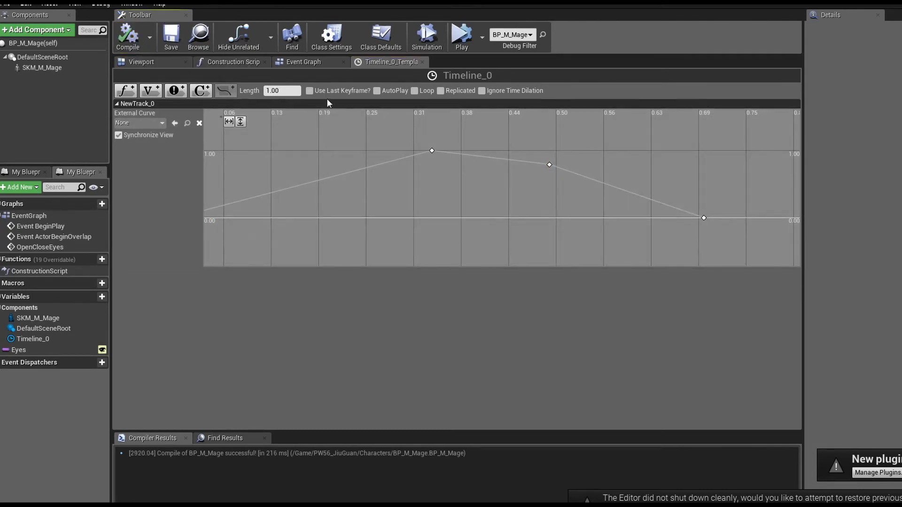
# - Enable AutoPlay for the timeline, compile the Blueprint and check the character in the viewport
pyautogui.click(376, 91)
pyautogui.press('F7')
pyautogui.click(150, 61)
# - Return to the event graph and connect the timeline's New Track 0 output to Set Morph Target's Value
pyautogui.click(225, 61)
pyautogui.click(301, 62)
pyautogui.moveTo(467, 325); pyautogui.dragTo(581, 325)
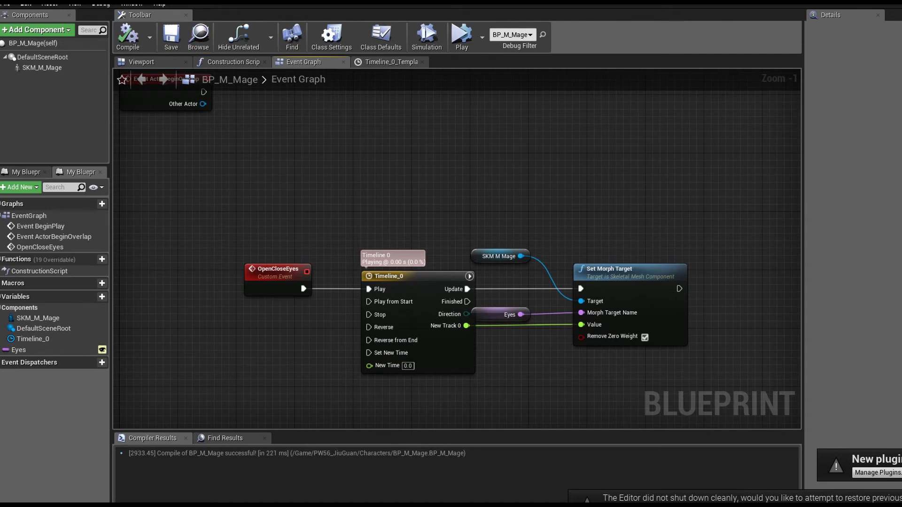
# - Switch to the level editor, add the BP_M_Mage actor to the SQ_PW56JiuGuan sequence and give it an event trigger track
pyautogui.hotkey('alt', 'Tab')
pyautogui.click(404, 173)
pyautogui.click(17, 357)
pyautogui.moveTo(68, 368)
pyautogui.click(188, 298)
pyautogui.click(181, 434)
pyautogui.moveTo(216, 318)
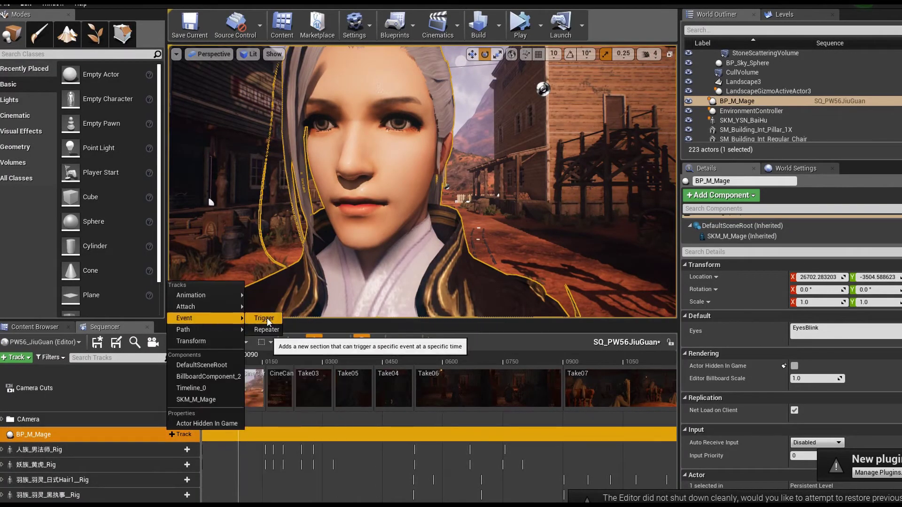
pyautogui.click(265, 318)
# - Add an event key at the current frame, open its endpoint, rename the sequence event to OpenCloseEyes and compile
pyautogui.click(186, 449)
pyautogui.doubleClick(232, 446)
pyautogui.click(55, 93)
pyautogui.click(54, 92)
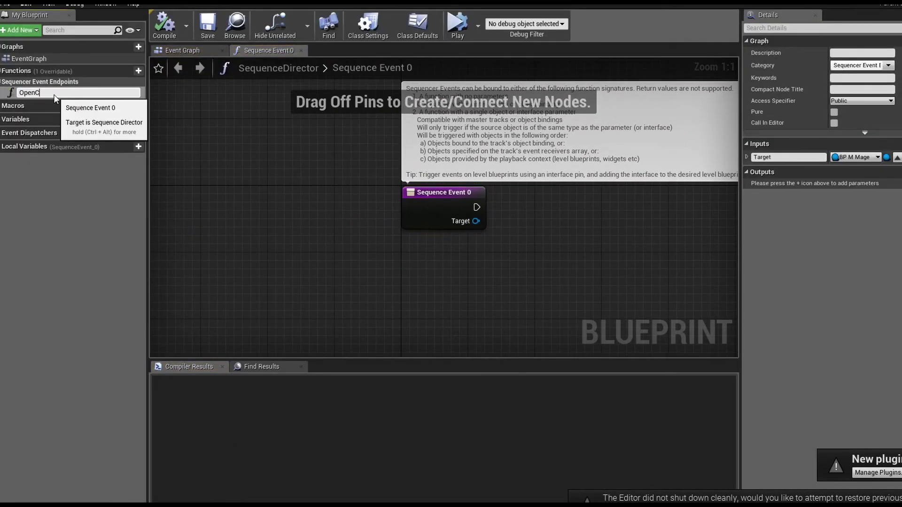
pyautogui.write('OpenCloseEyes')
pyautogui.press('Return')
pyautogui.click(164, 26)
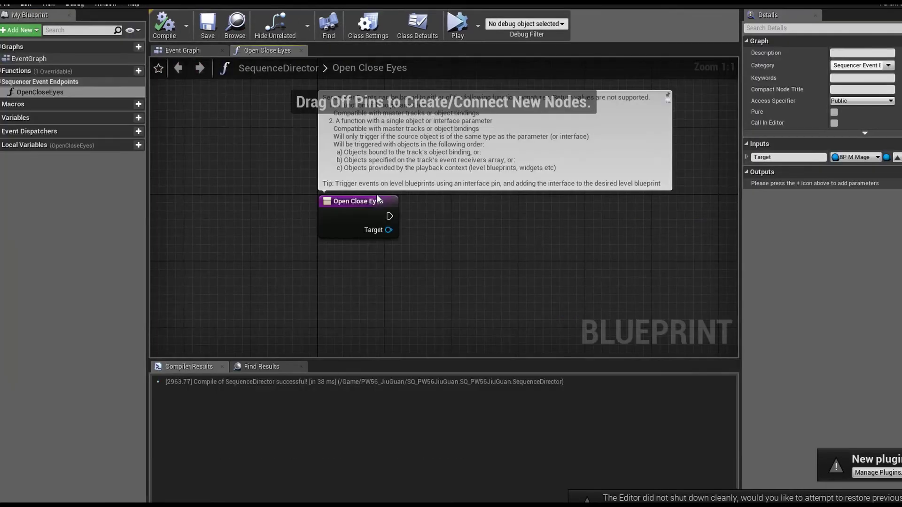
# - Call the character's OpenCloseEyes event from the sequence event, connect the event's Target output to the call, and compile
pyautogui.moveTo(389, 216); pyautogui.dragTo(438, 218)
pyautogui.write('openc')
pyautogui.click(501, 269)
pyautogui.moveTo(444, 263); pyautogui.dragTo(389, 230)
pyautogui.click(165, 26)
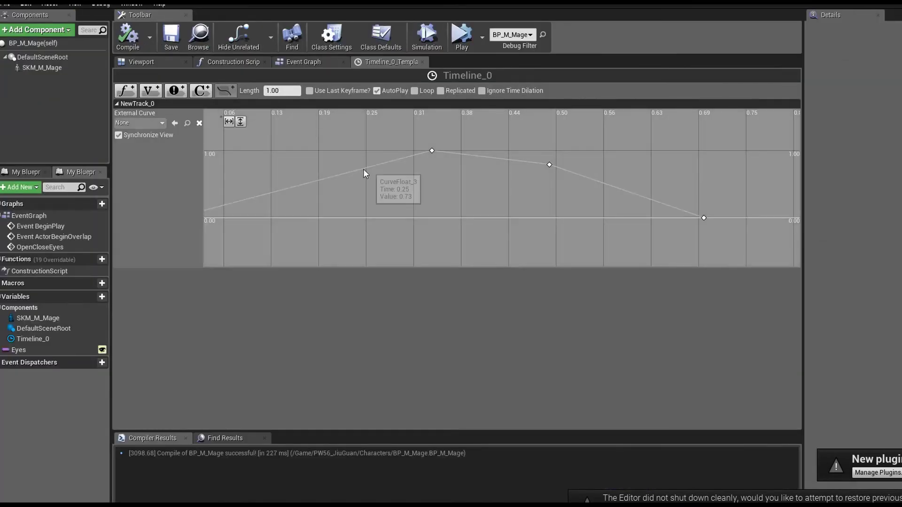
# - Shift the peak key of the Timeline_0 curve earlier to about 0.29 seconds
pyautogui.moveTo(366, 138); pyautogui.dragTo(551, 184)
pyautogui.moveTo(431, 150); pyautogui.dragTo(397, 151)
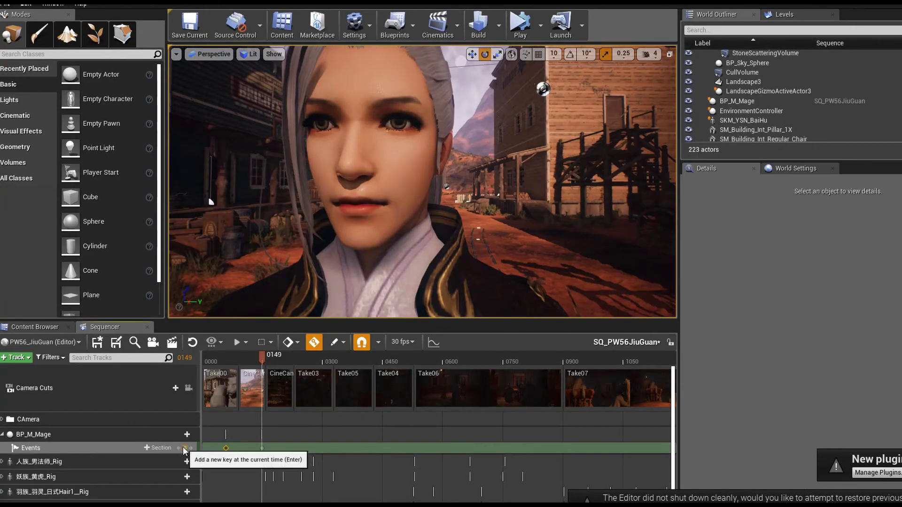
# - Add an event key at frame 149 on the BP_M_Mage event track and bind it to OpenCloseEyes
pyautogui.click(184, 448)
pyautogui.rightClick(262, 448)
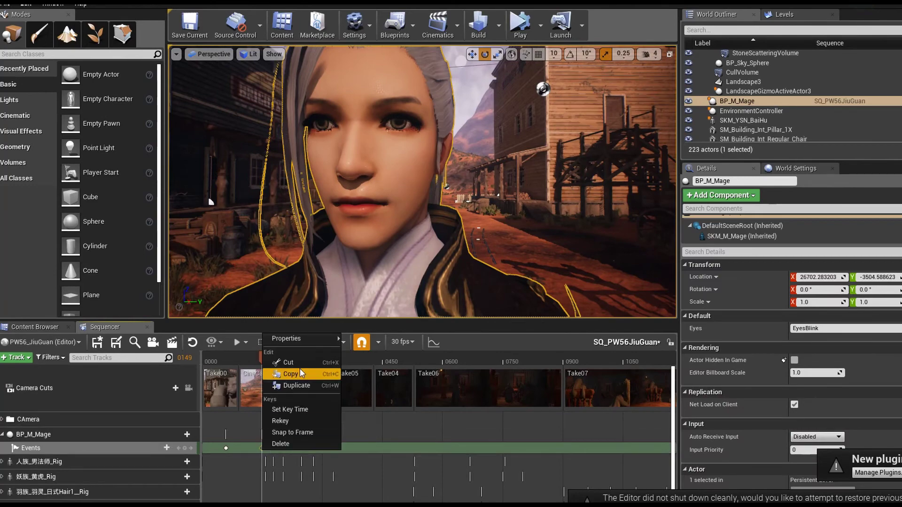
pyautogui.moveTo(301, 338)
pyautogui.click(425, 364)
pyautogui.click(435, 422)
pyautogui.click(453, 210)
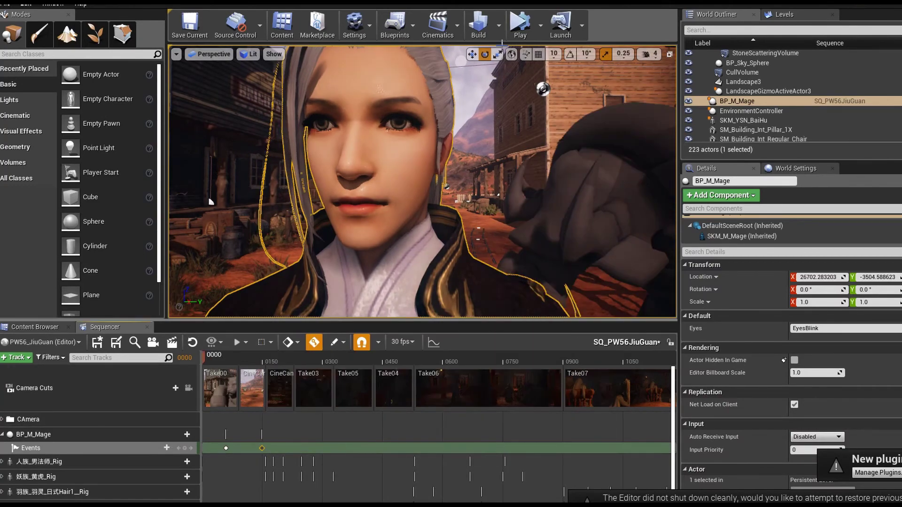
# - Simulate the level to check the character's blinks and stop the simulation
pyautogui.click(520, 26)
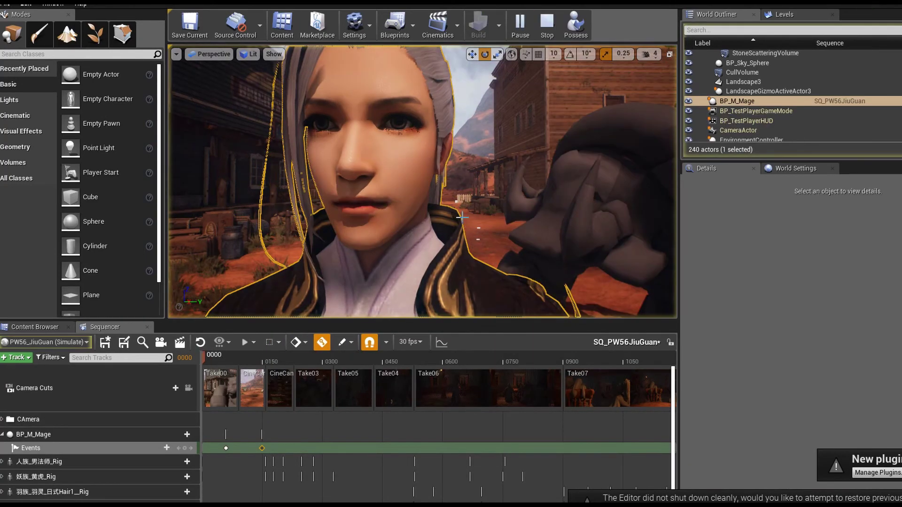
pyautogui.click(542, 27)
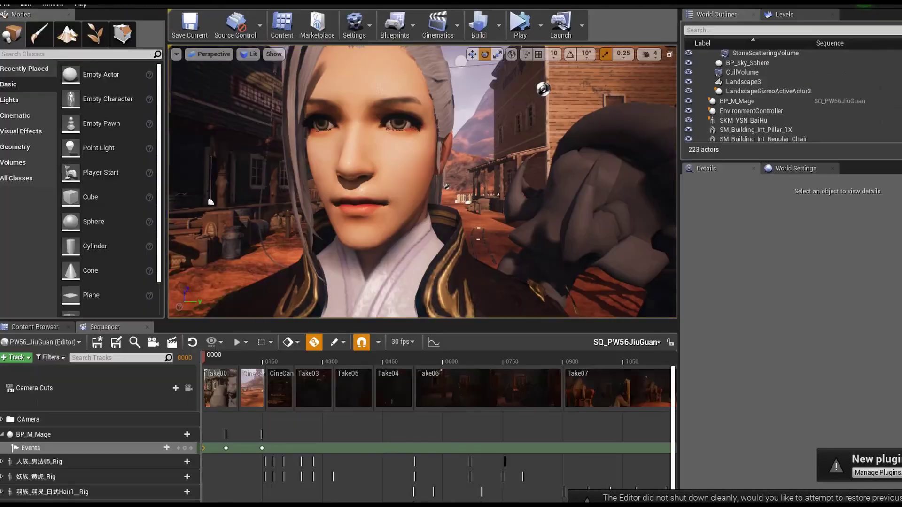
# - Add another event key at frame 183 and bind it to OpenCloseEyes
pyautogui.moveTo(215, 359); pyautogui.dragTo(274, 361)
pyautogui.click(185, 449)
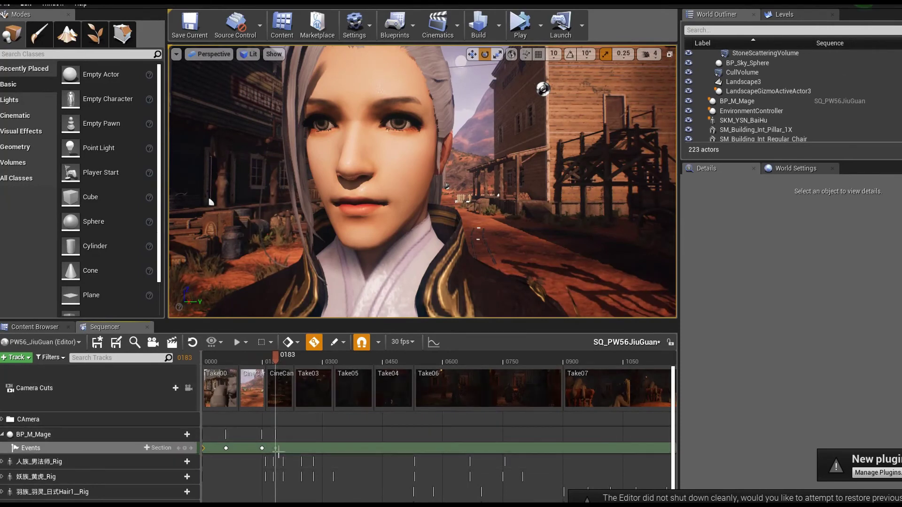
pyautogui.rightClick(275, 448)
pyautogui.moveTo(316, 338)
pyautogui.click(444, 362)
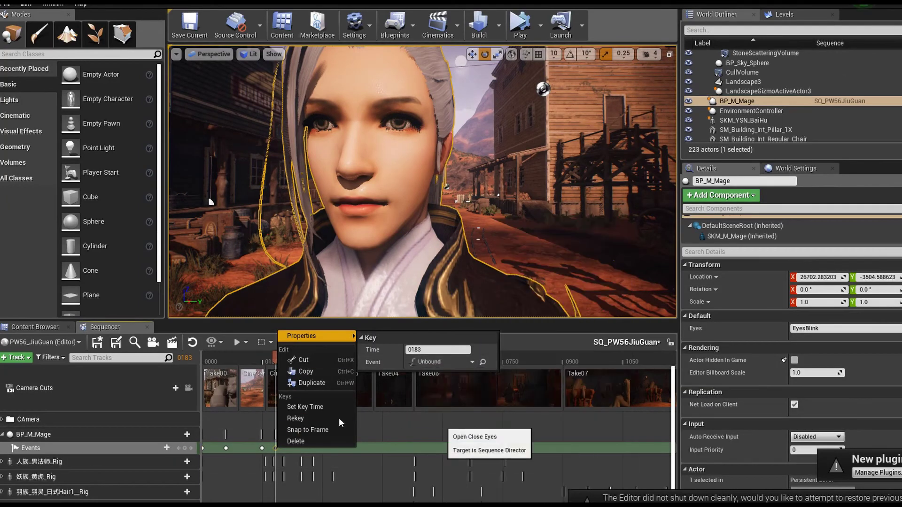
pyautogui.click(450, 420)
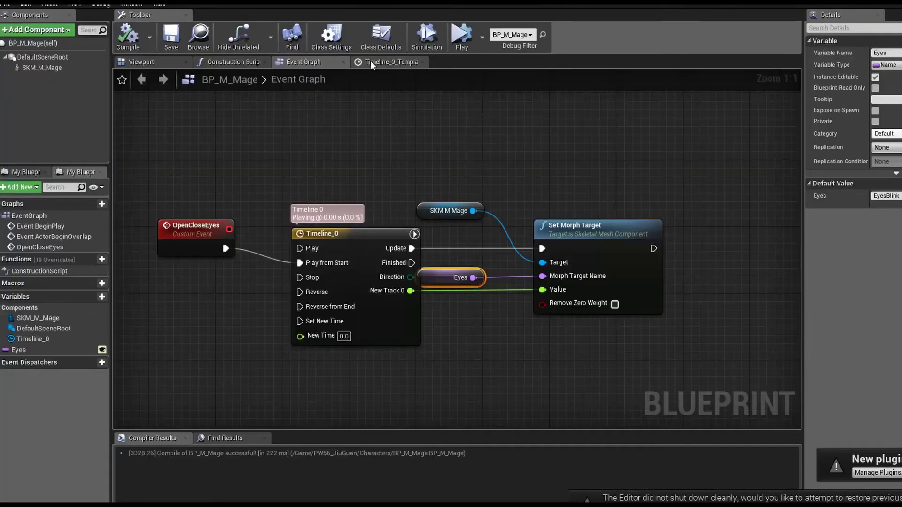
# - In the Timeline_0 curve, move the second key to about 0.12 seconds at 0.92 and the third to about 0.33 seconds at 0.89
pyautogui.click(370, 62)
pyautogui.moveTo(396, 150); pyautogui.dragTo(310, 152)
pyautogui.click(229, 122)
pyautogui.moveTo(425, 153); pyautogui.dragTo(364, 156)
pyautogui.moveTo(772, 165); pyautogui.dragTo(590, 158)
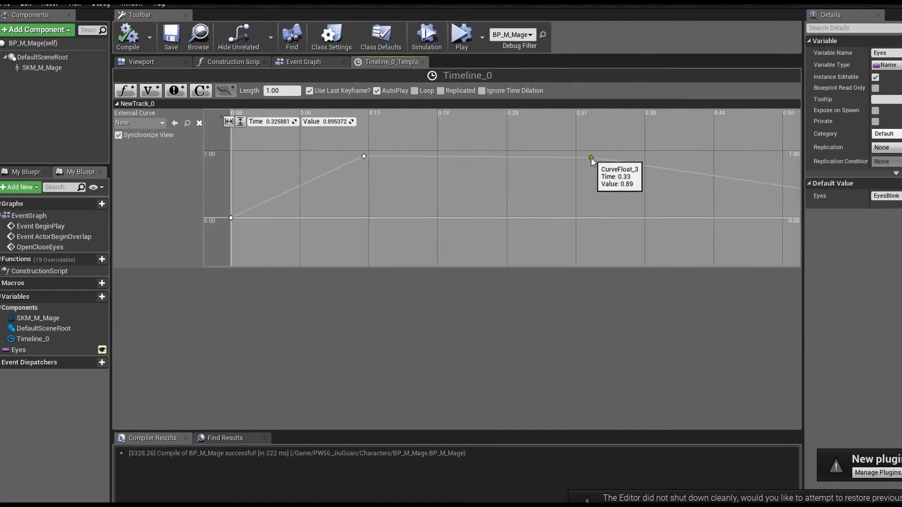
# - Shift the curve's last key to about 0.5 seconds at value 0 and compile the Blueprint
pyautogui.moveTo(603, 164); pyautogui.dragTo(469, 159, button='right')
pyautogui.scroll(-4, 610, 179)
pyautogui.moveTo(736, 202); pyautogui.dragTo(590, 203)
pyautogui.click(129, 39)
# - Return to the level editor and run the simulation to check the faster blink, and stop it
pyautogui.click(47, 1)
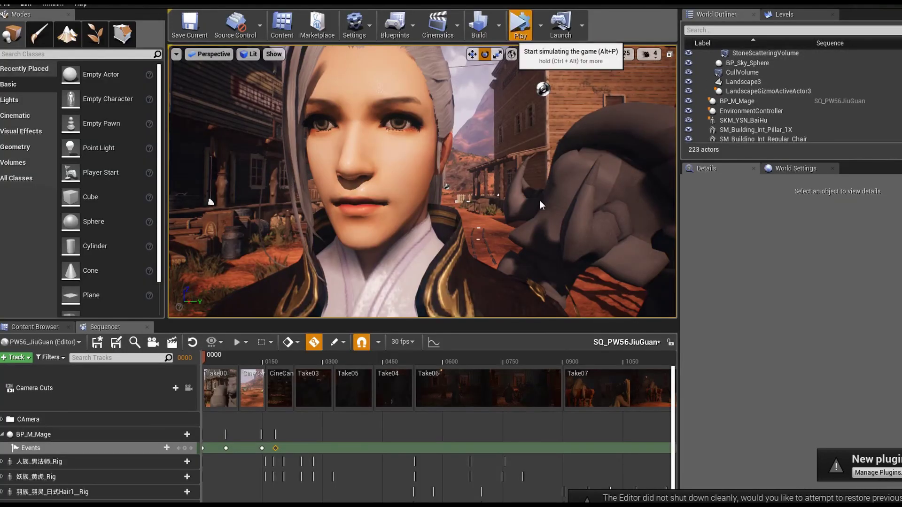
pyautogui.hotkey('alt', 'p')
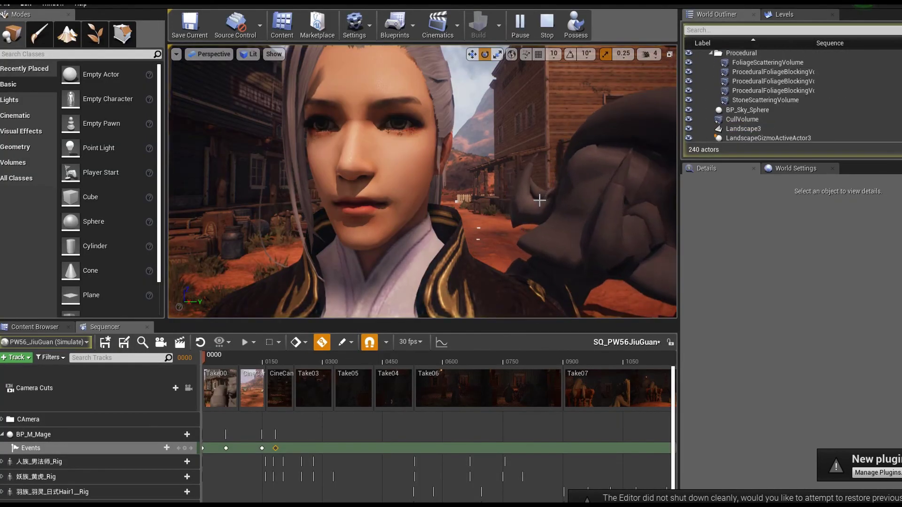
pyautogui.click(546, 23)
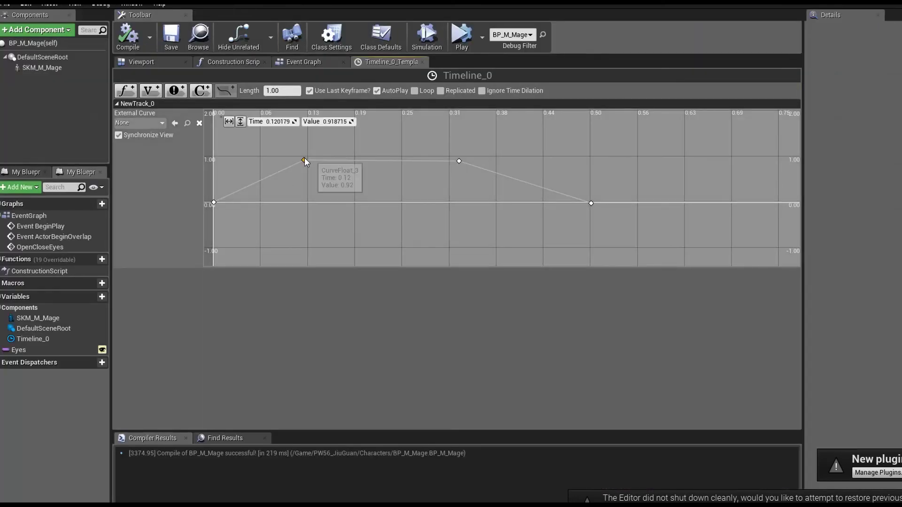
# - Smooth the second key of the timeline curve, adjust the third key's tangent and lower that key to about 0.75
pyautogui.rightClick(305, 158)
pyautogui.click(311, 175)
pyautogui.moveTo(439, 140); pyautogui.dragTo(492, 188)
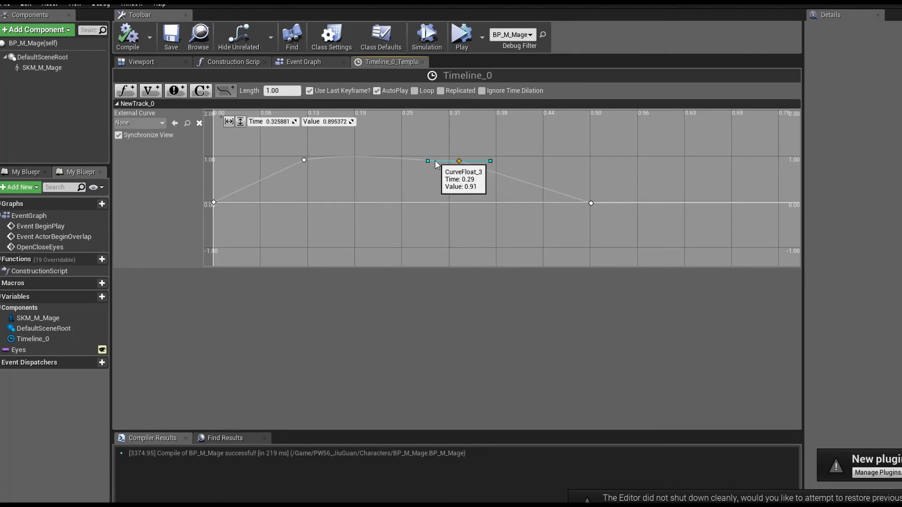
pyautogui.moveTo(431, 160); pyautogui.dragTo(460, 167)
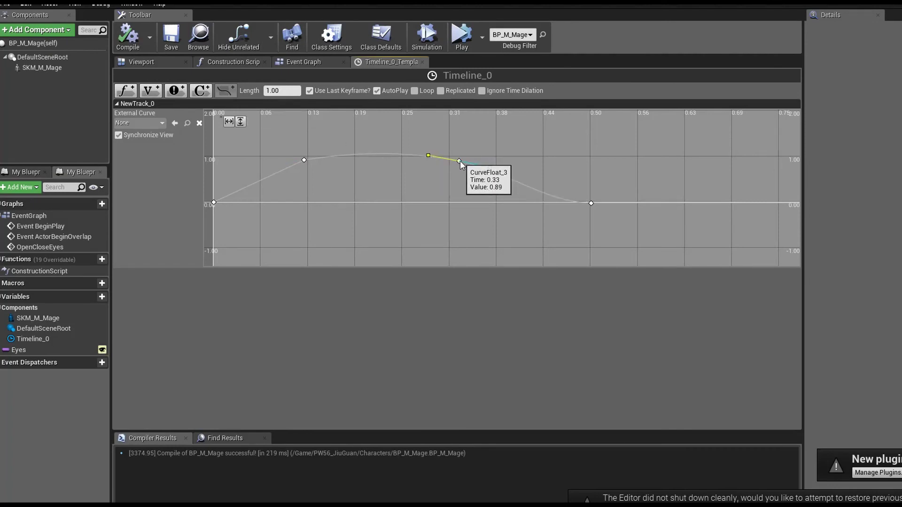
# - Give the first key curved interpolation with its tangent tilted upward, and select the last key to check its tangent
pyautogui.click(214, 202)
pyautogui.rightClick(214, 203)
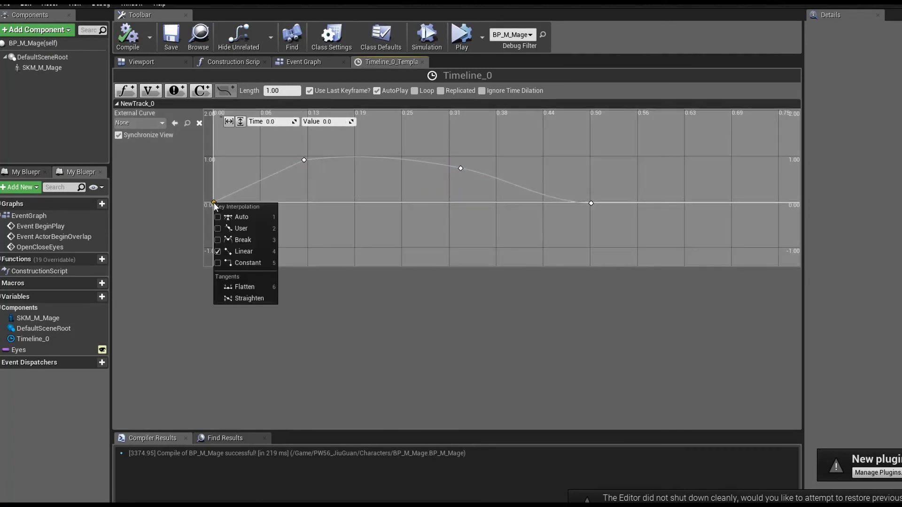
pyautogui.click(225, 224)
pyautogui.moveTo(238, 202); pyautogui.dragTo(243, 187)
pyautogui.click(591, 203)
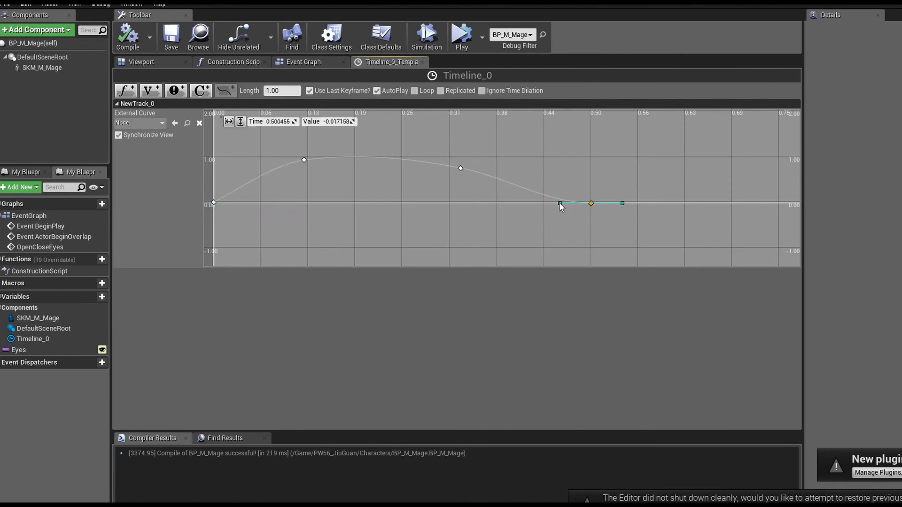
# - Save the Blueprint and simulate the level to check the smoothed blink animation
pyautogui.click(165, 47)
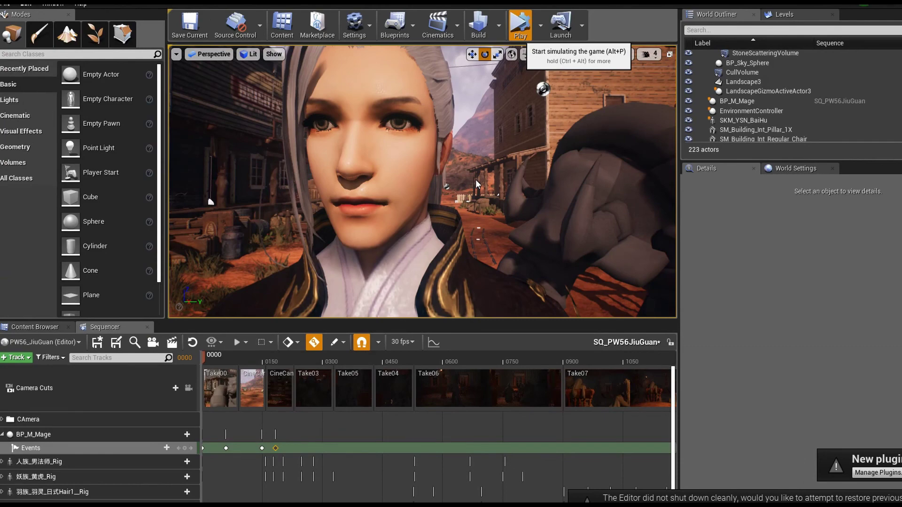
pyautogui.hotkey('alt', 'p')
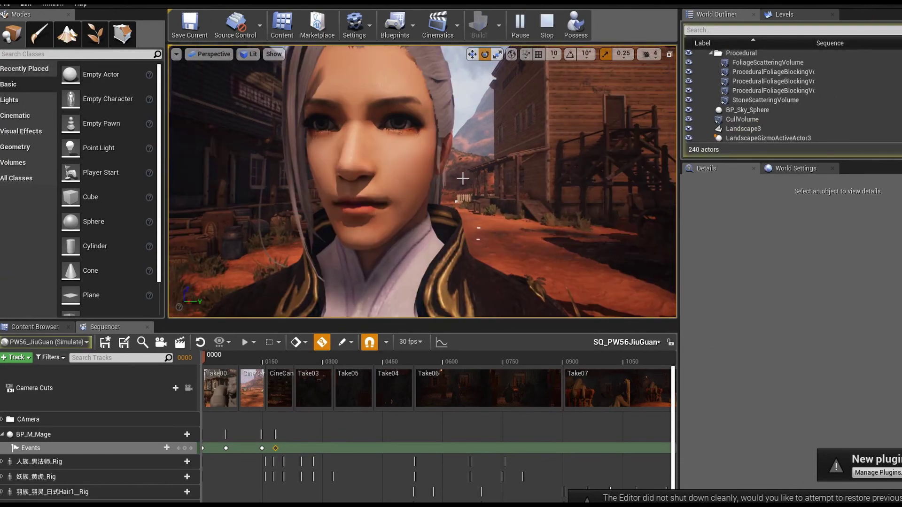